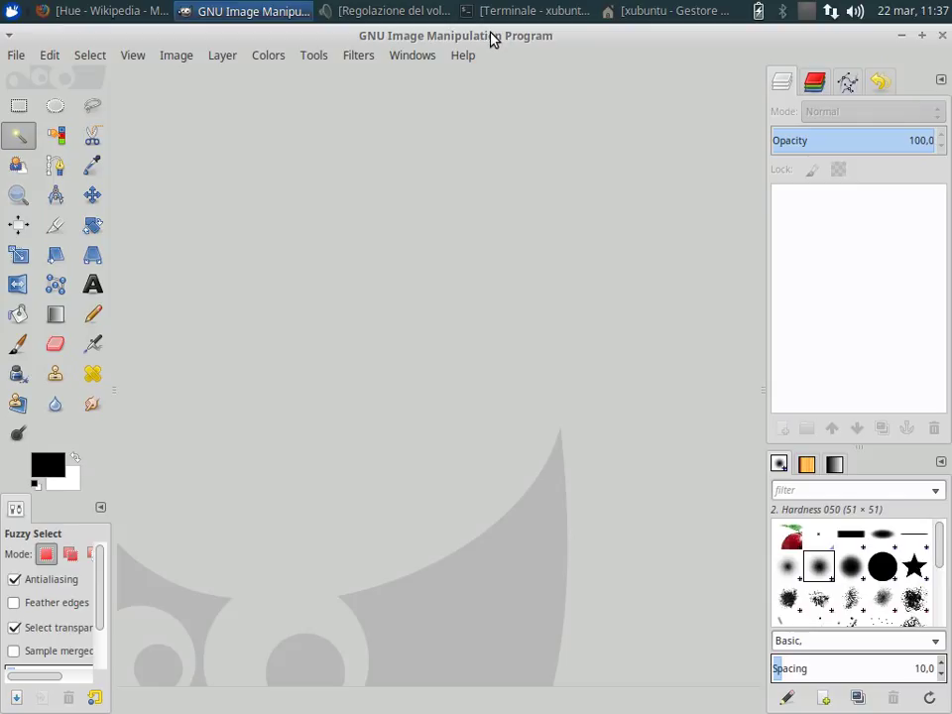
- Drag Apple_Red.jpg from the desktop into GIMP to open it as a 2344×2402 RGB image
{"action": "mouse_move", "coordinate": [492, 37]}
{"action": "left_mouse_down"}
{"action": "mouse_move", "coordinate": [502, 386]}
{"action": "mouse_move", "coordinate": [492, 385]}
{"action": "left_mouse_up"}
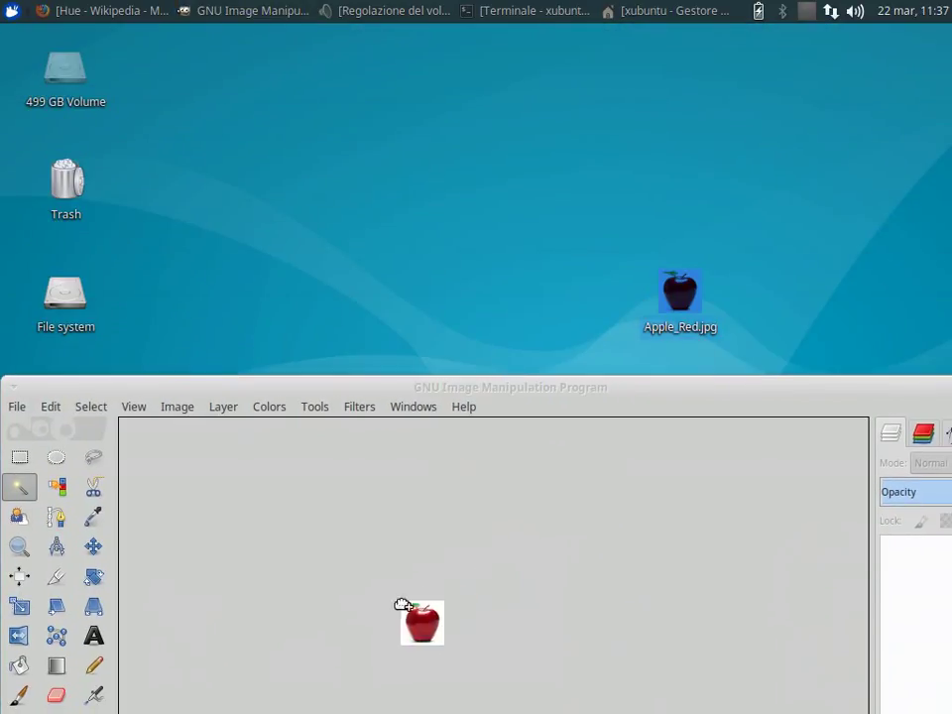
{"action": "left_click_drag", "start_coordinate": [680, 290], "coordinate": [407, 606]}
{"action": "left_click_drag", "start_coordinate": [493, 394], "coordinate": [461, 36]}
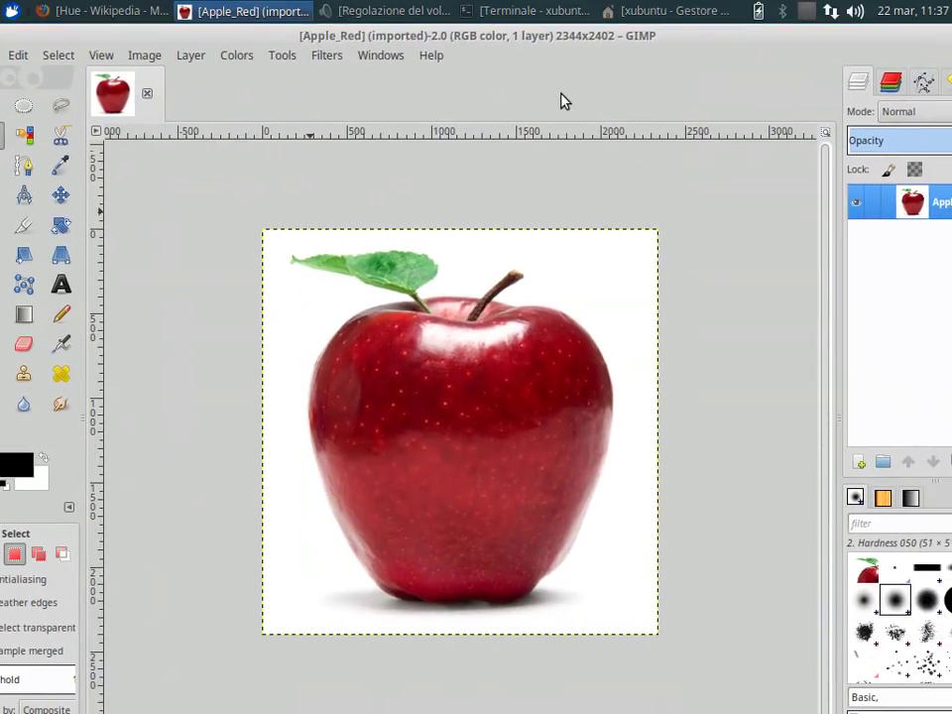
{"action": "left_click", "coordinate": [104, 11]}
{"action": "left_click", "coordinate": [263, 61]}
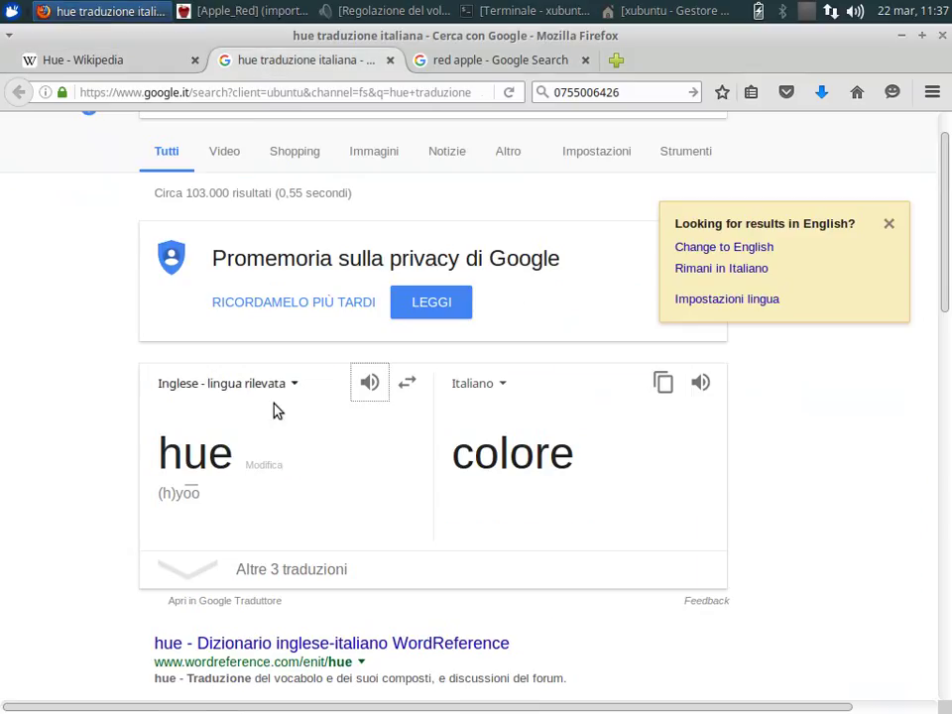
{"action": "left_click", "coordinate": [369, 383]}
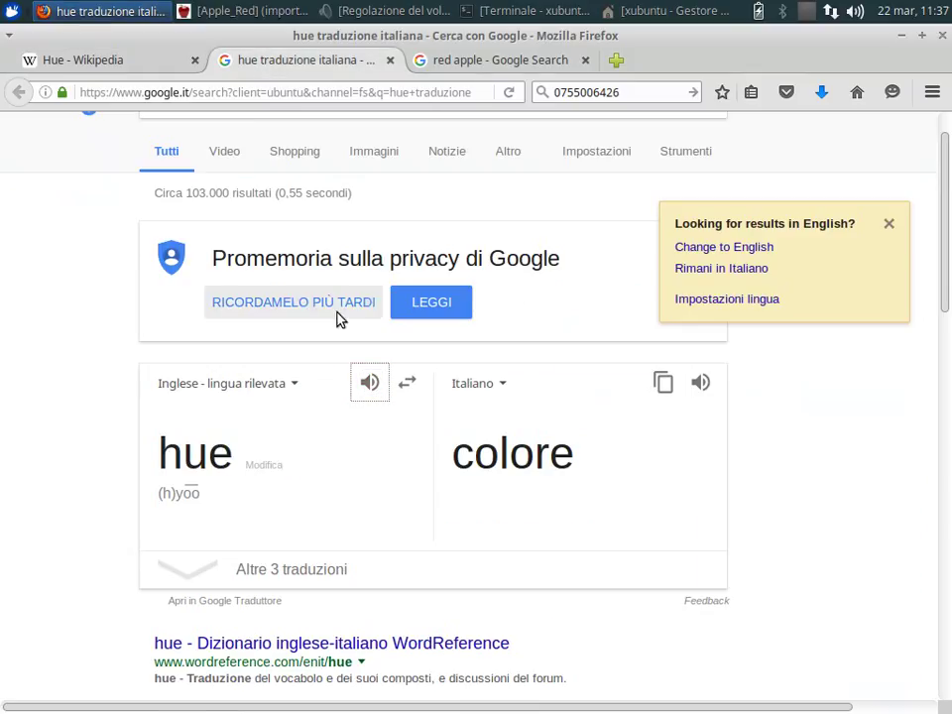
{"action": "left_click", "coordinate": [369, 385]}
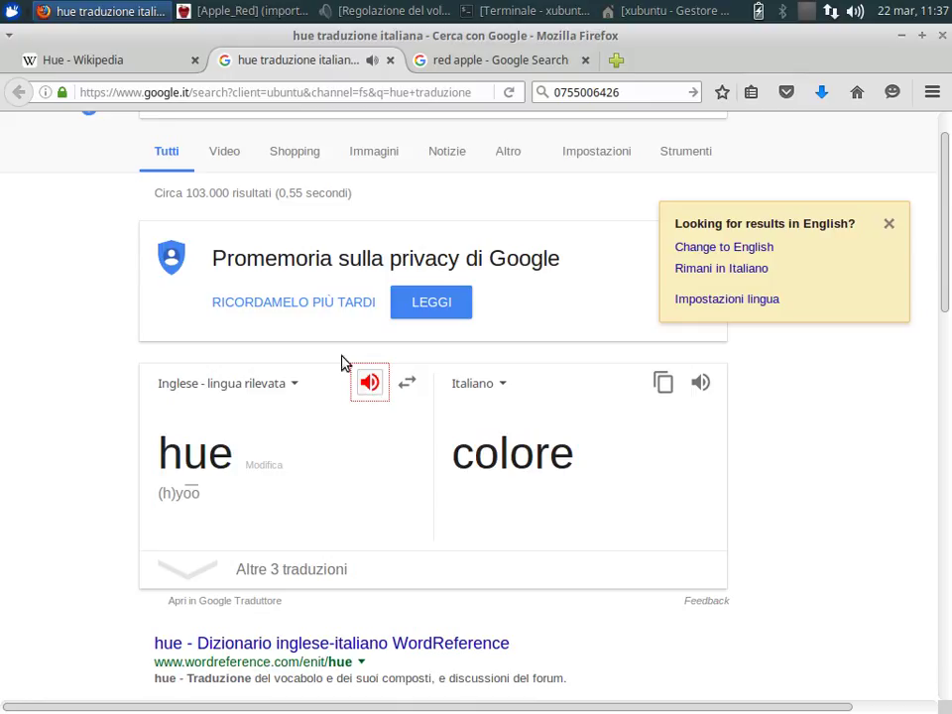
{"action": "left_click", "coordinate": [144, 65]}
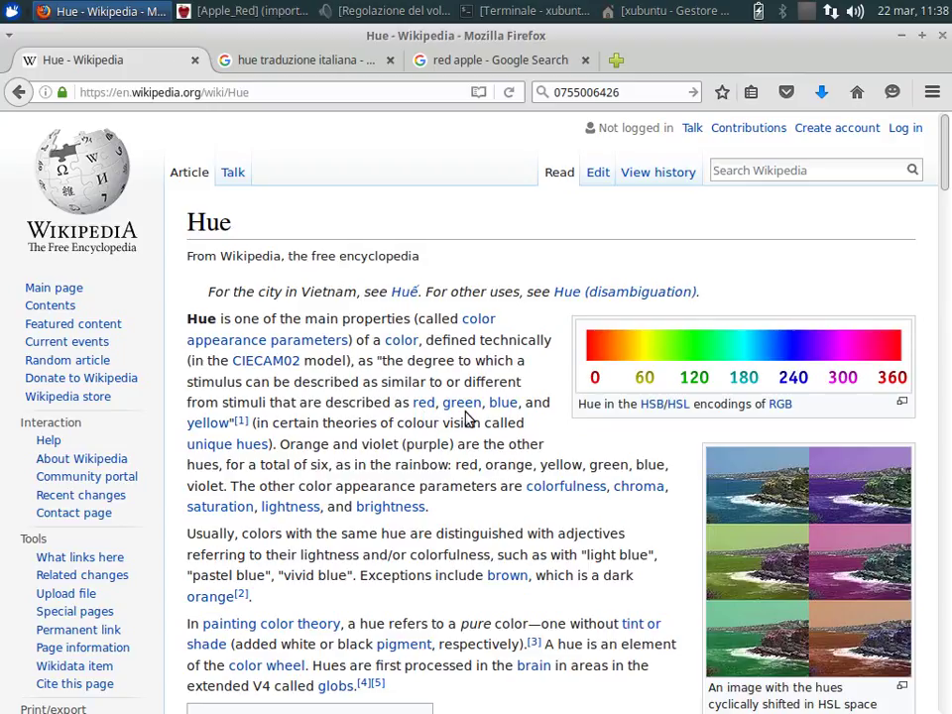
{"action": "key", "text": "alt+Tab"}
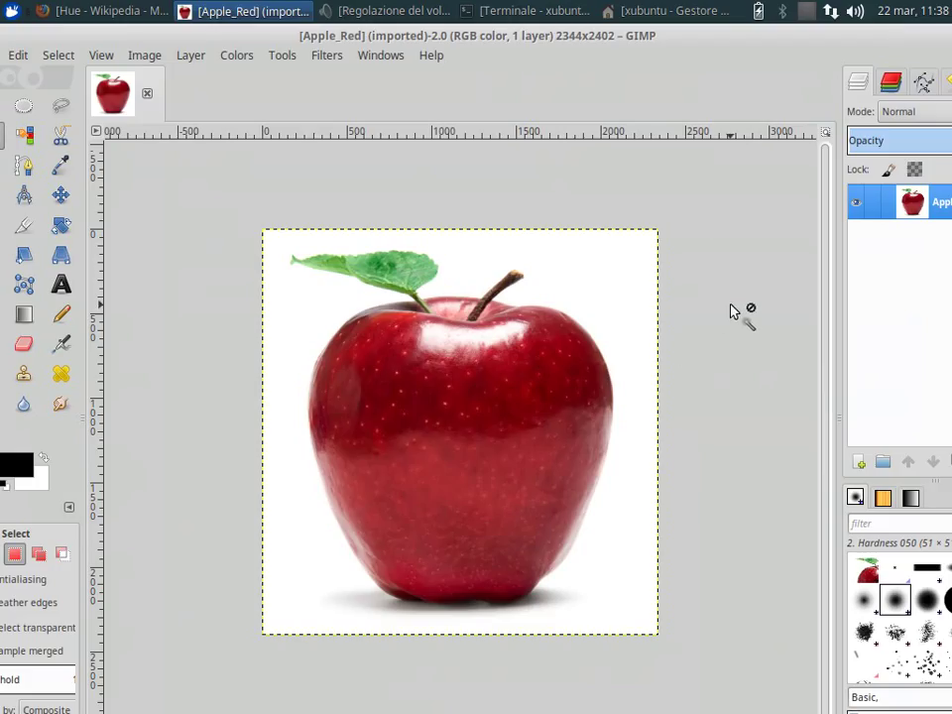
- Set the foreground colour to bright green 5fe126 with hue 102
{"action": "left_click", "coordinate": [18, 472]}
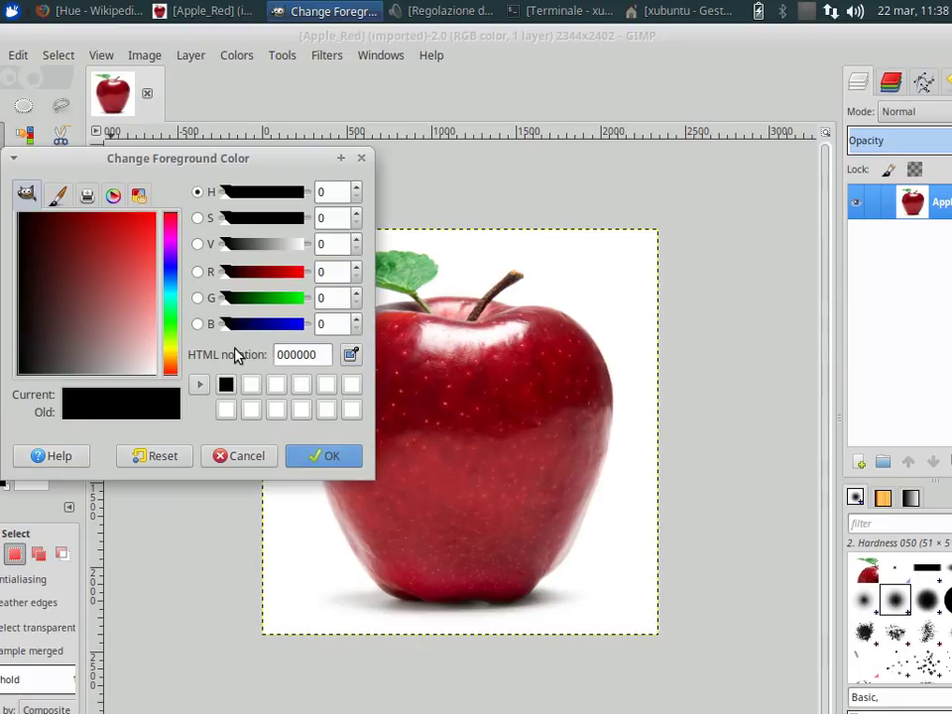
{"action": "left_click", "coordinate": [170, 328]}
{"action": "left_click_drag", "start_coordinate": [139, 239], "coordinate": [140, 229]}
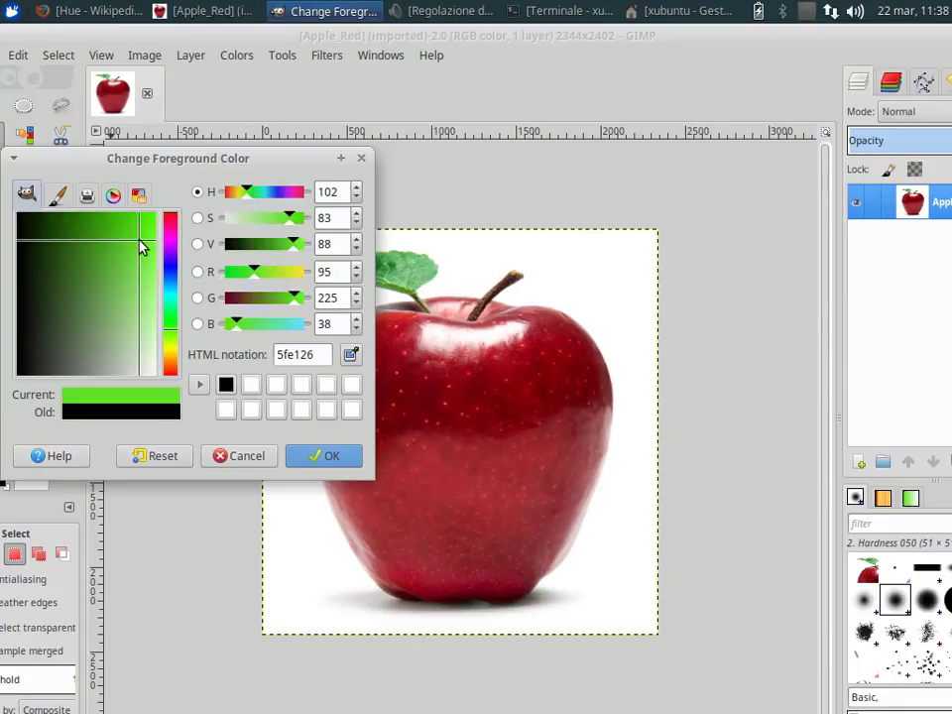
{"action": "left_click", "coordinate": [317, 457]}
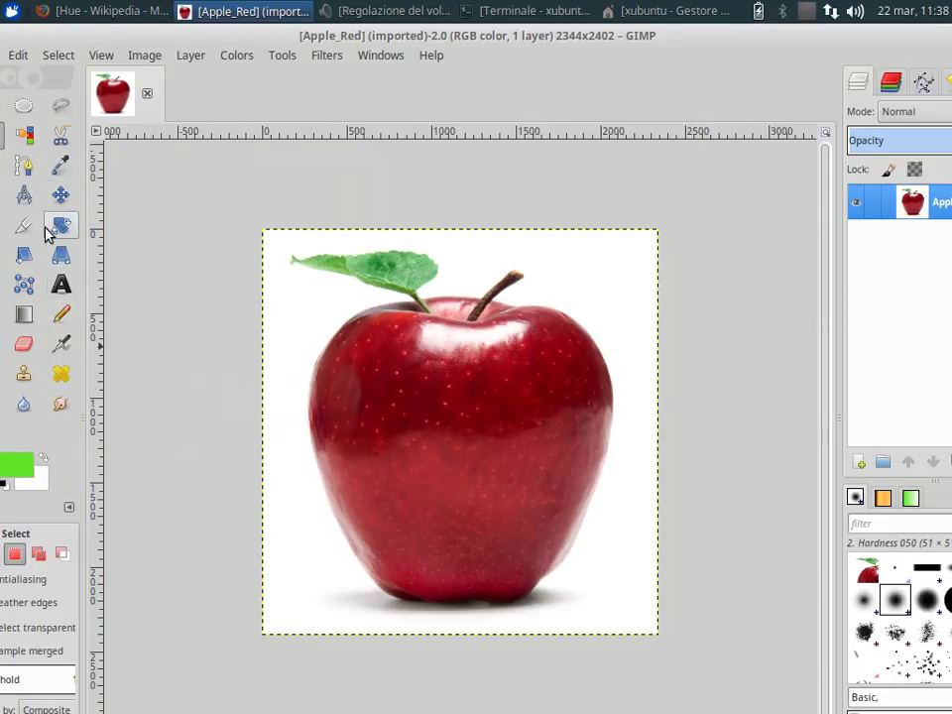
- Maximise the GIMP window to fill the screen
{"action": "left_click", "coordinate": [144, 55]}
{"action": "left_click", "coordinate": [168, 40]}
{"action": "double_click", "coordinate": [167, 40]}
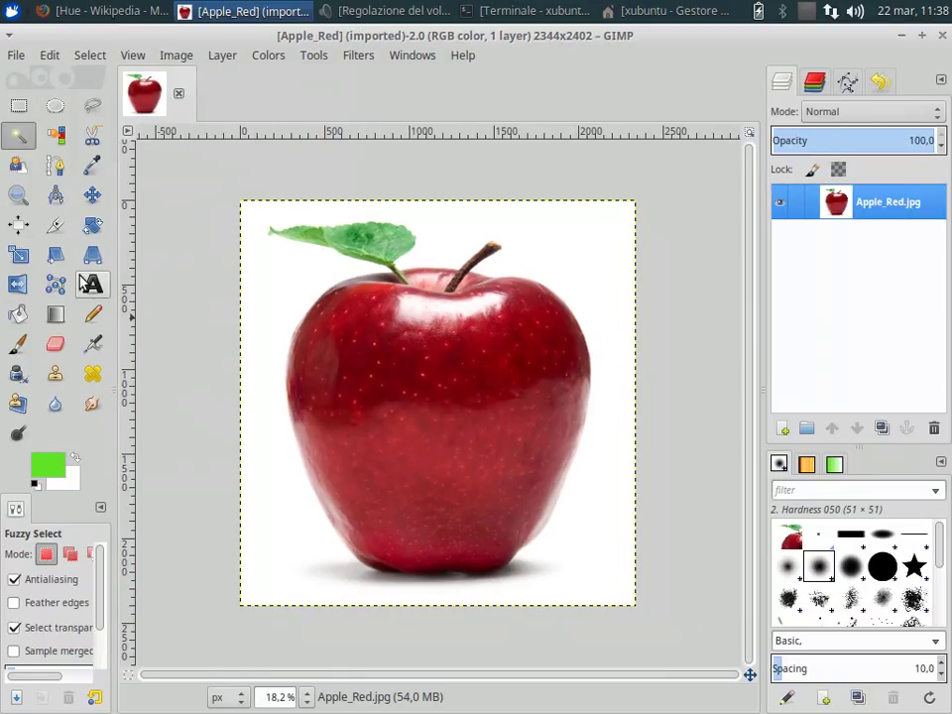
{"action": "left_click", "coordinate": [17, 344]}
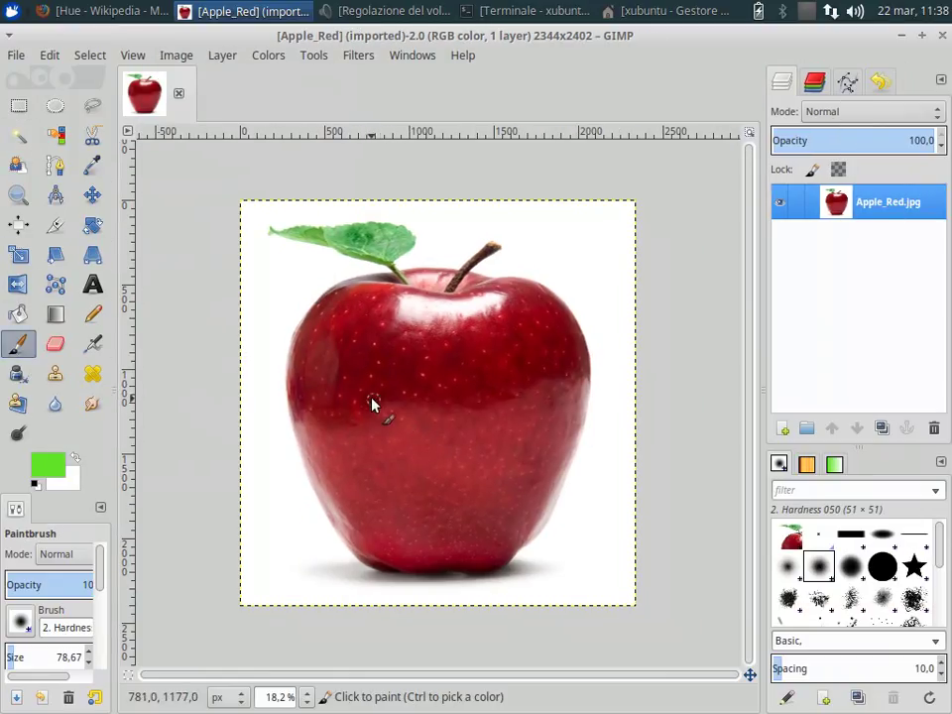
{"action": "mouse_move", "coordinate": [359, 422]}
{"action": "left_mouse_down"}
{"action": "mouse_move", "coordinate": [361, 393]}
{"action": "mouse_move", "coordinate": [392, 451]}
{"action": "left_mouse_up"}
{"action": "mouse_move", "coordinate": [399, 384]}
{"action": "left_mouse_down"}
{"action": "mouse_move", "coordinate": [440, 377]}
{"action": "mouse_move", "coordinate": [404, 393]}
{"action": "mouse_move", "coordinate": [413, 407]}
{"action": "left_mouse_up"}
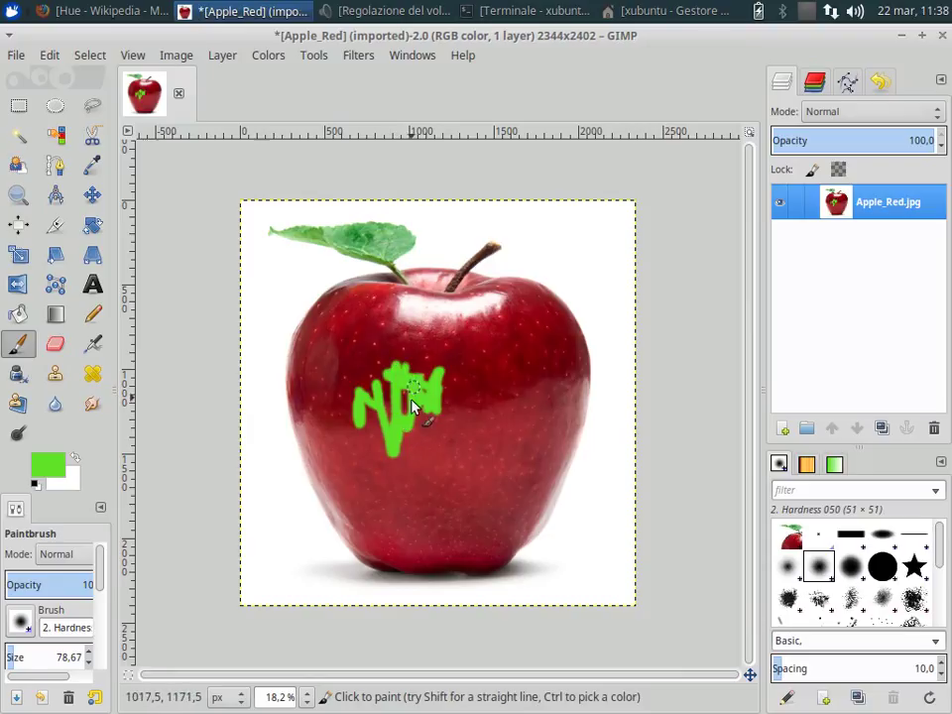
{"action": "left_click", "coordinate": [49, 54]}
{"action": "mouse_move", "coordinate": [89, 54]}
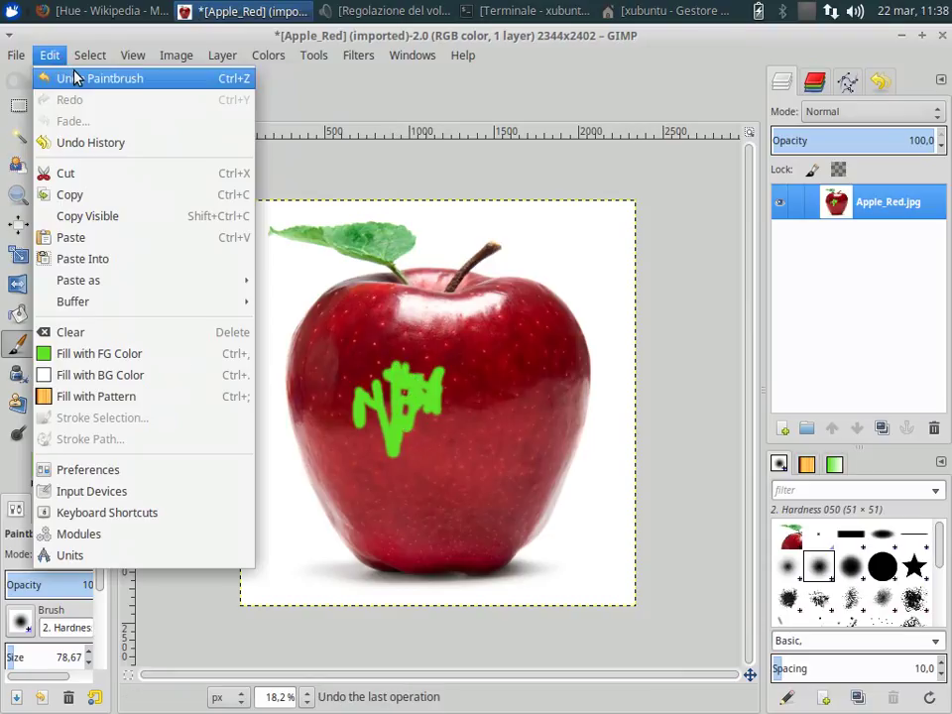
{"action": "left_click", "coordinate": [74, 78]}
{"action": "left_click", "coordinate": [56, 57]}
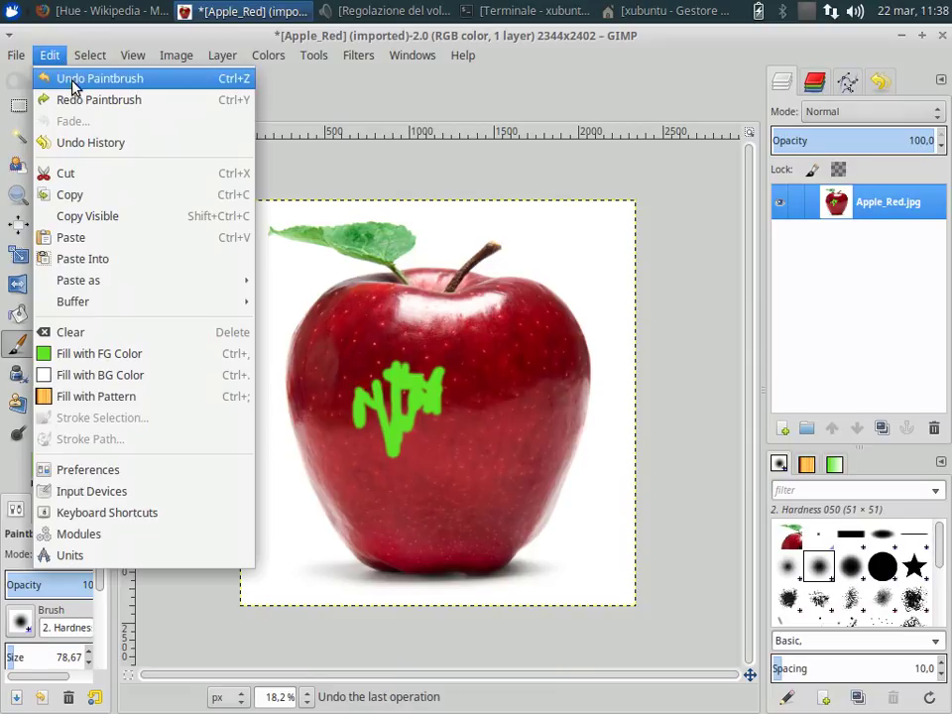
{"action": "left_click", "coordinate": [74, 79]}
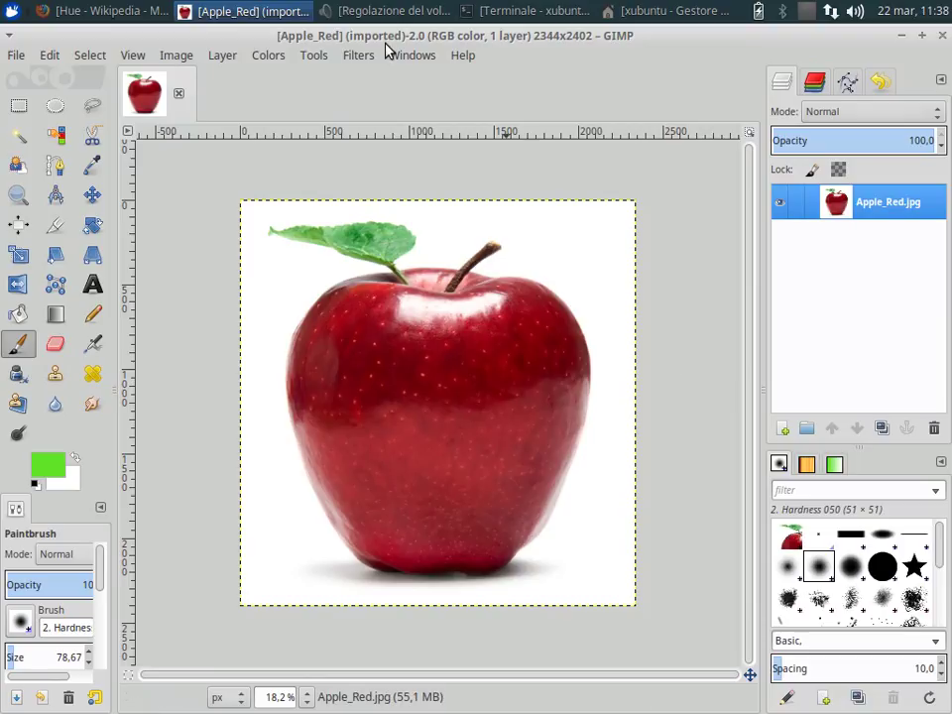
- Recolour the apple's red tones to green with Hue-Saturation, shifting the hue to 125
{"action": "left_click", "coordinate": [279, 60]}
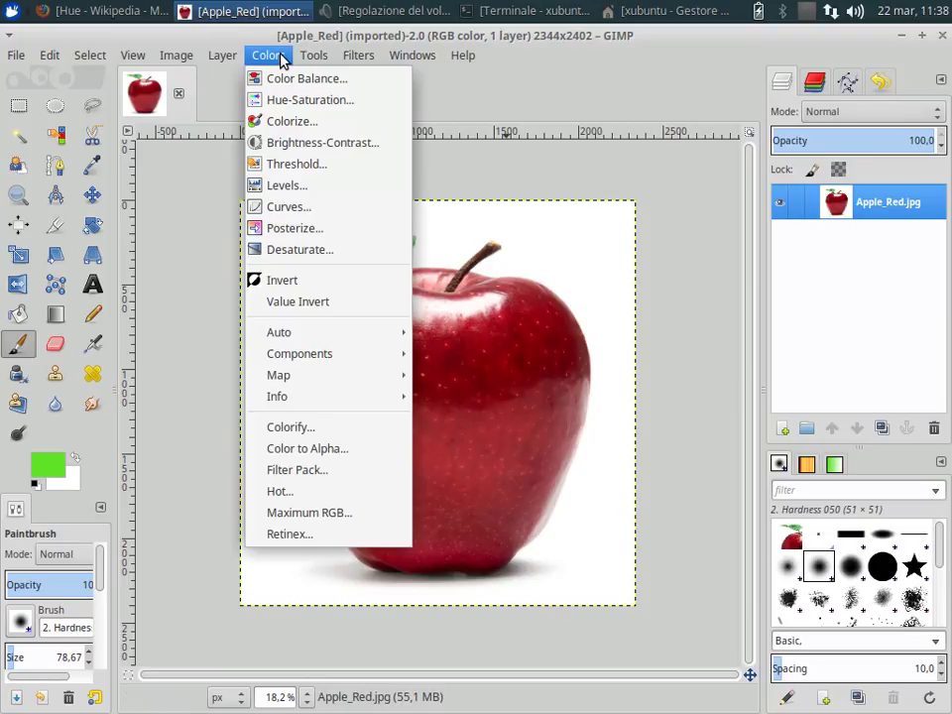
{"action": "left_click", "coordinate": [306, 101]}
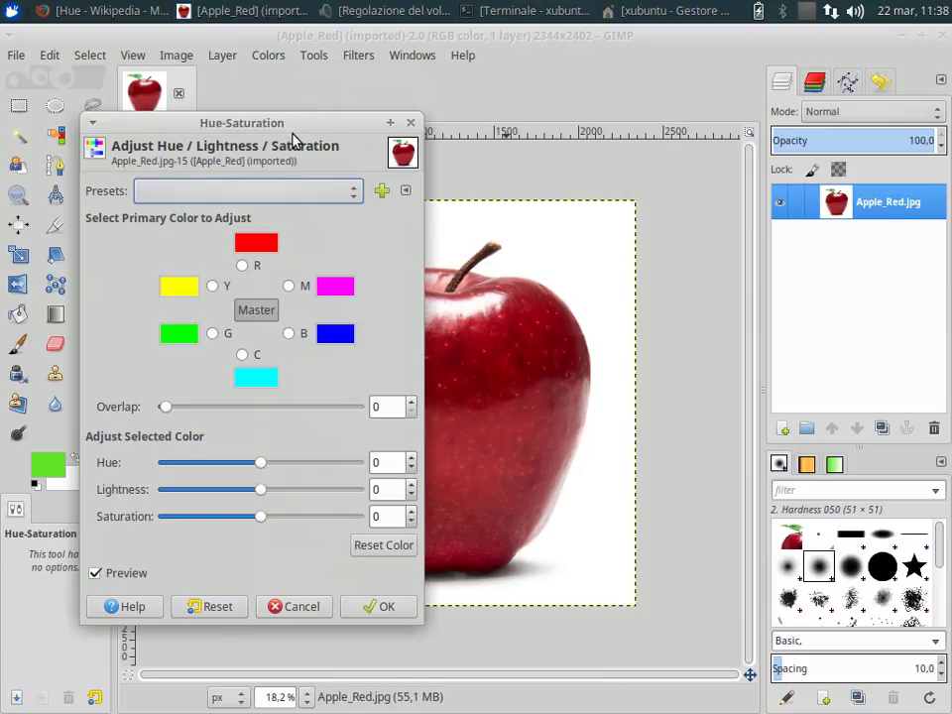
{"action": "mouse_move", "coordinate": [278, 127]}
{"action": "left_mouse_down"}
{"action": "mouse_move", "coordinate": [244, 110]}
{"action": "mouse_move", "coordinate": [202, 47]}
{"action": "left_mouse_up"}
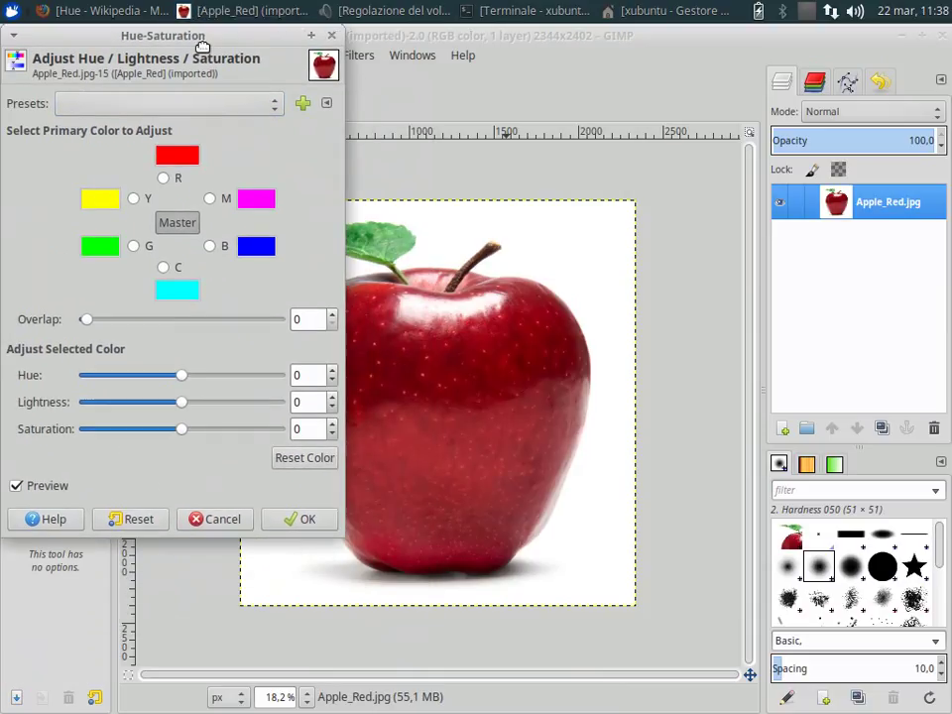
{"action": "left_click", "coordinate": [163, 178]}
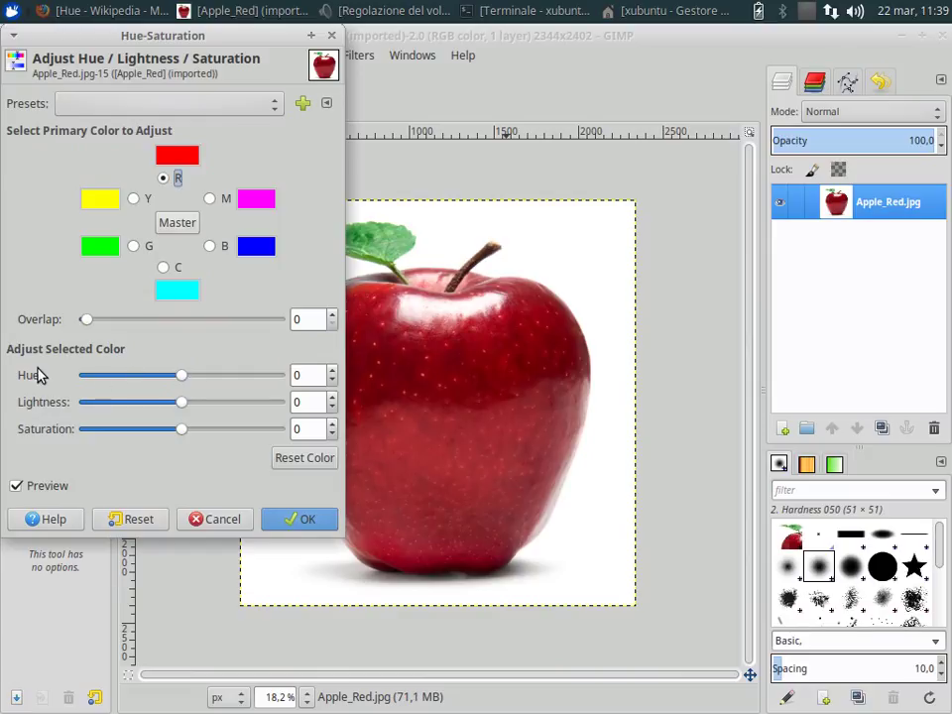
{"action": "left_click_drag", "start_coordinate": [181, 380], "coordinate": [250, 383]}
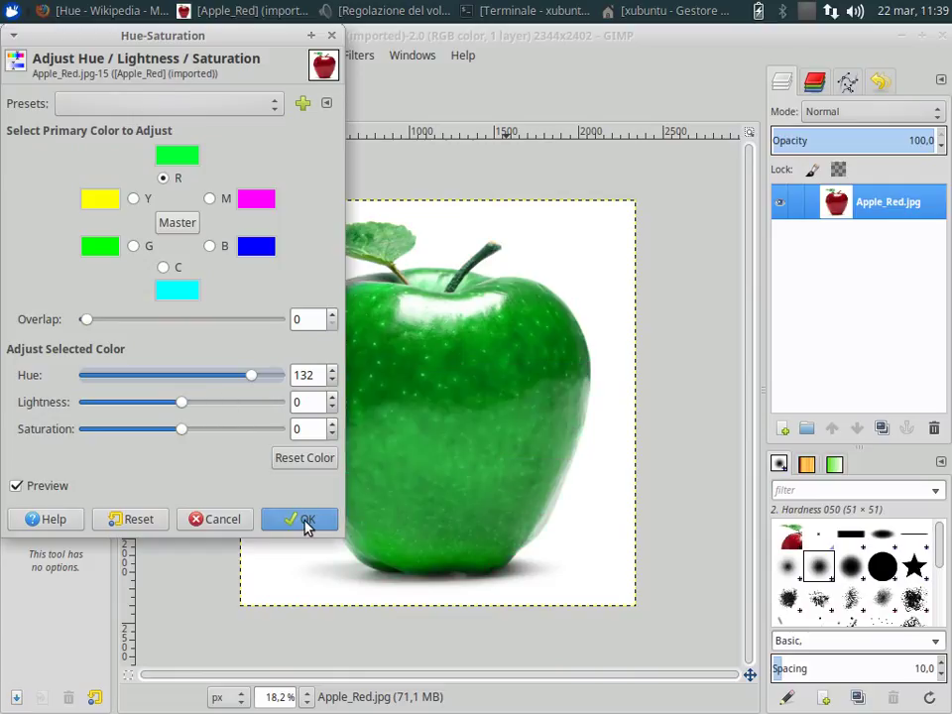
{"action": "left_click_drag", "start_coordinate": [253, 383], "coordinate": [282, 419]}
{"action": "left_click", "coordinate": [298, 519]}
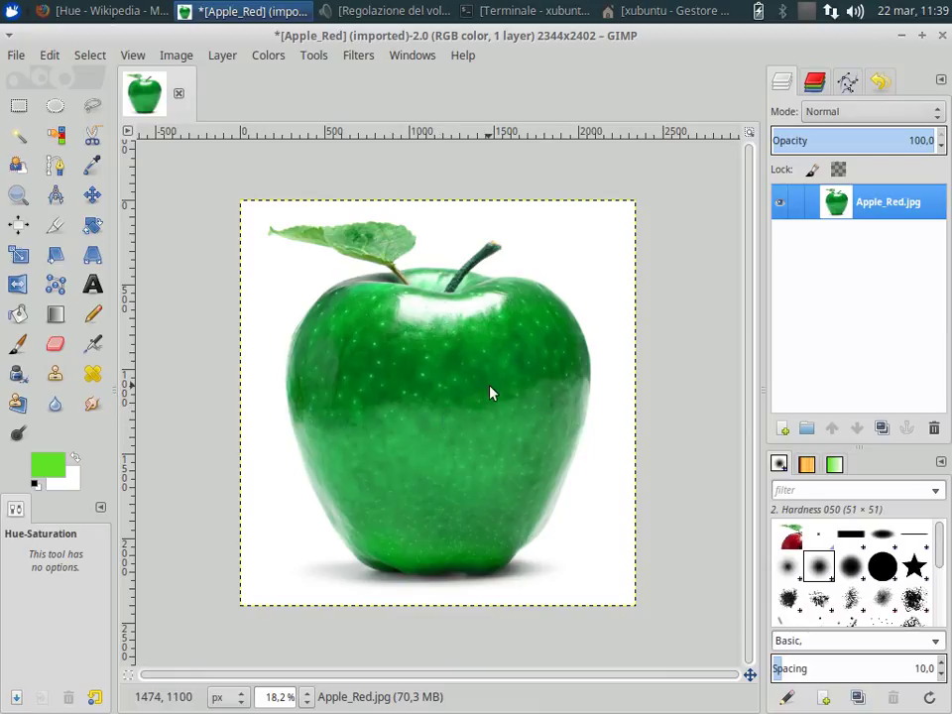
- Review the Hue article, hue translation and red apple image tabs in Firefox
{"action": "left_click", "coordinate": [211, 7]}
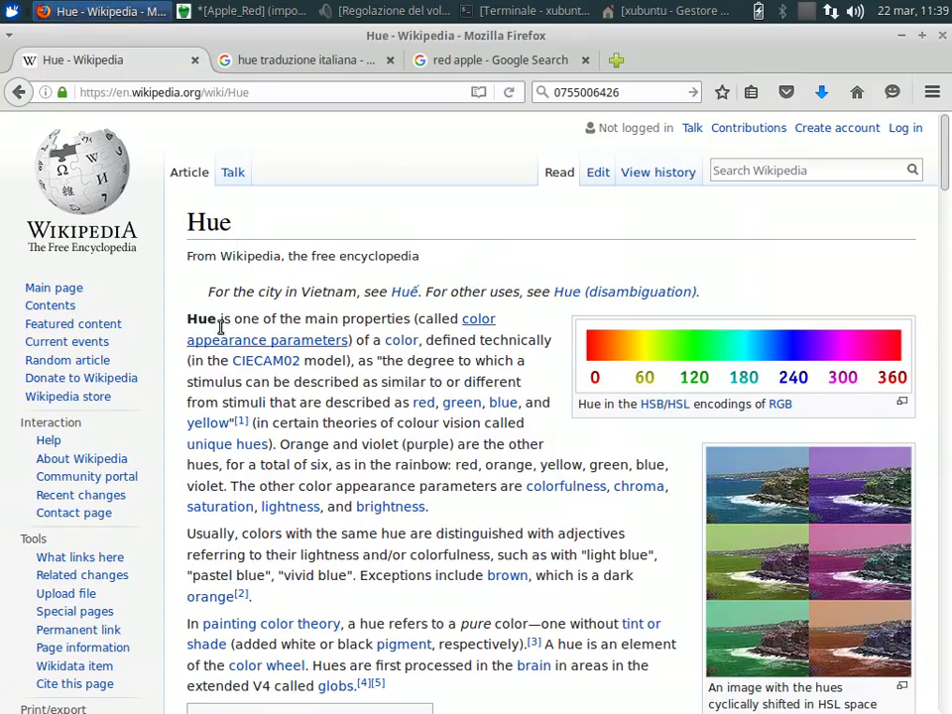
{"action": "left_click", "coordinate": [303, 61]}
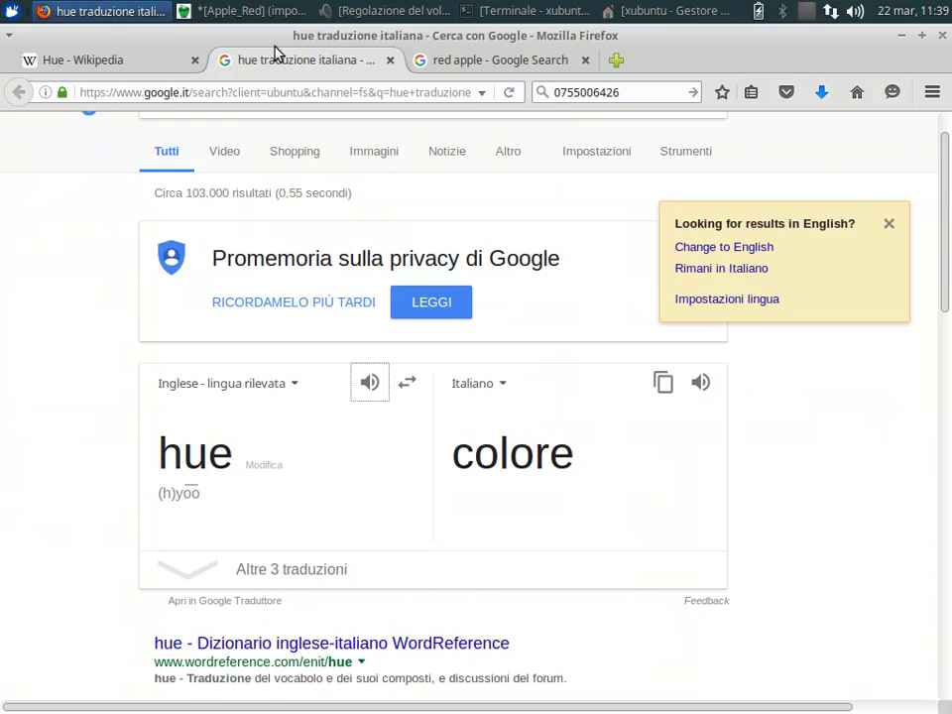
{"action": "left_click", "coordinate": [451, 62]}
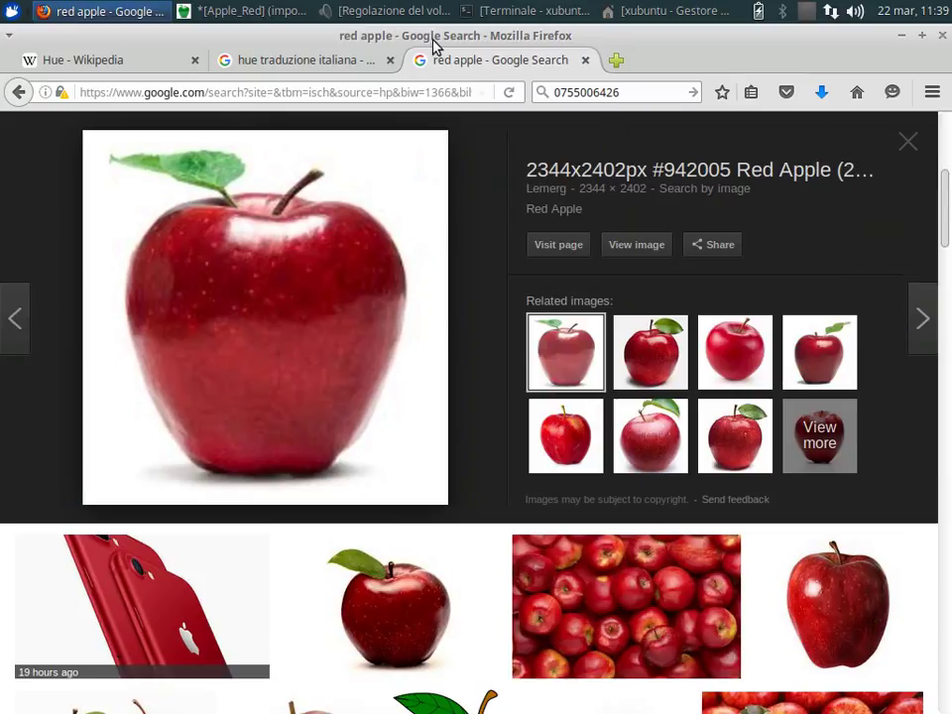
{"action": "left_click", "coordinate": [896, 38]}
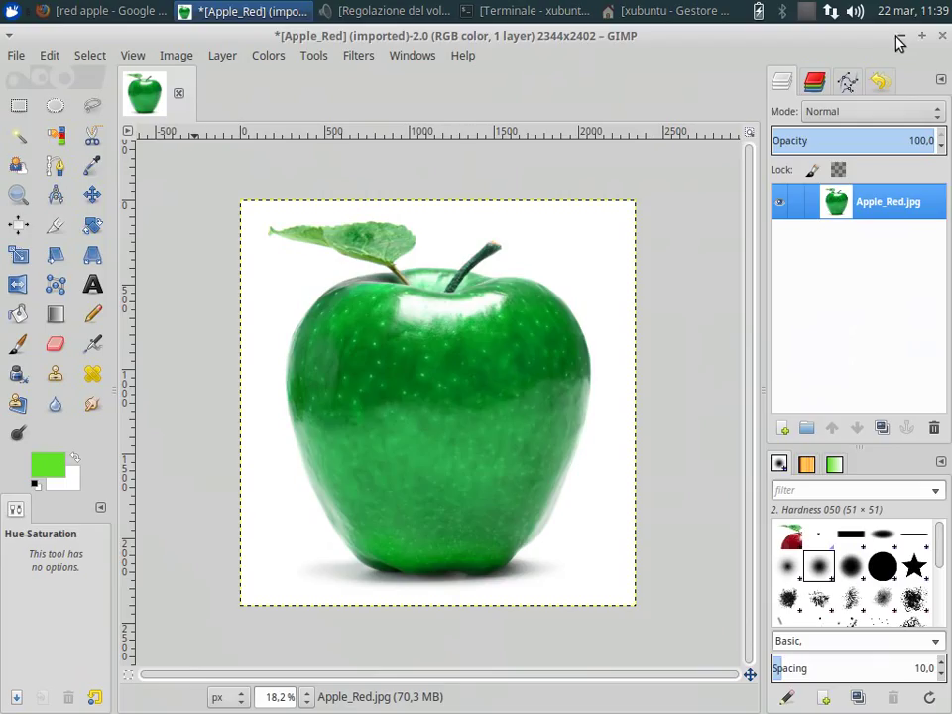
{"action": "left_click", "coordinate": [277, 60]}
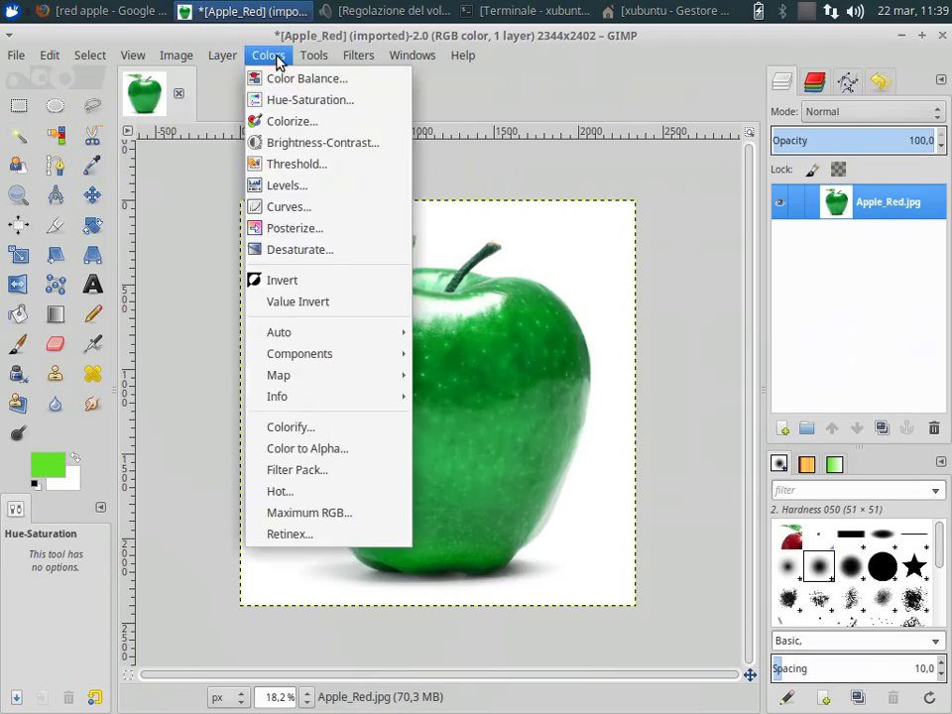
{"action": "left_click", "coordinate": [296, 99]}
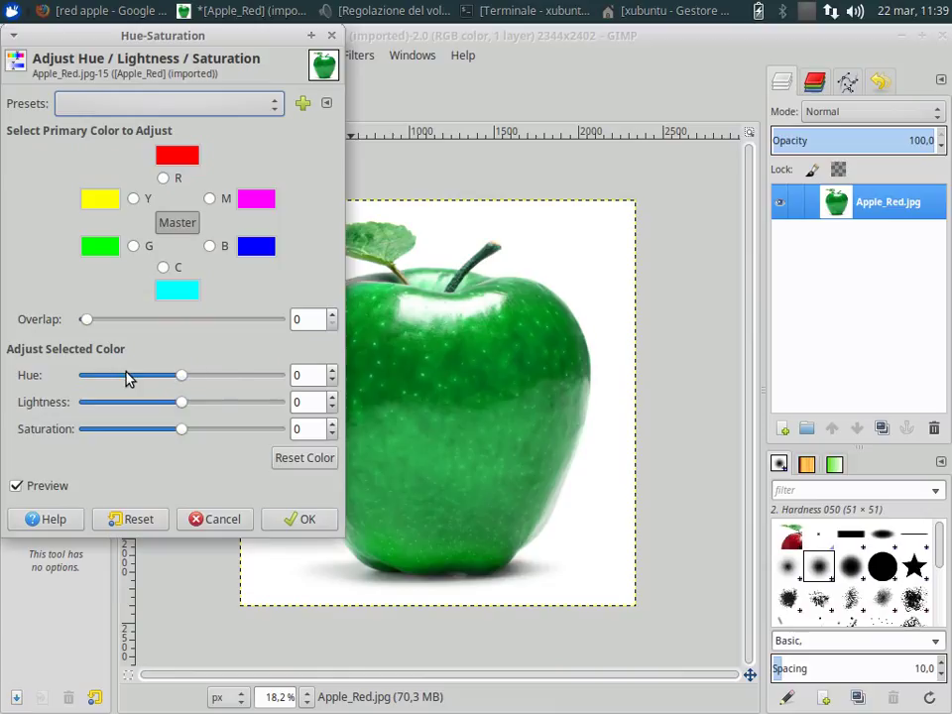
{"action": "left_click", "coordinate": [300, 519]}
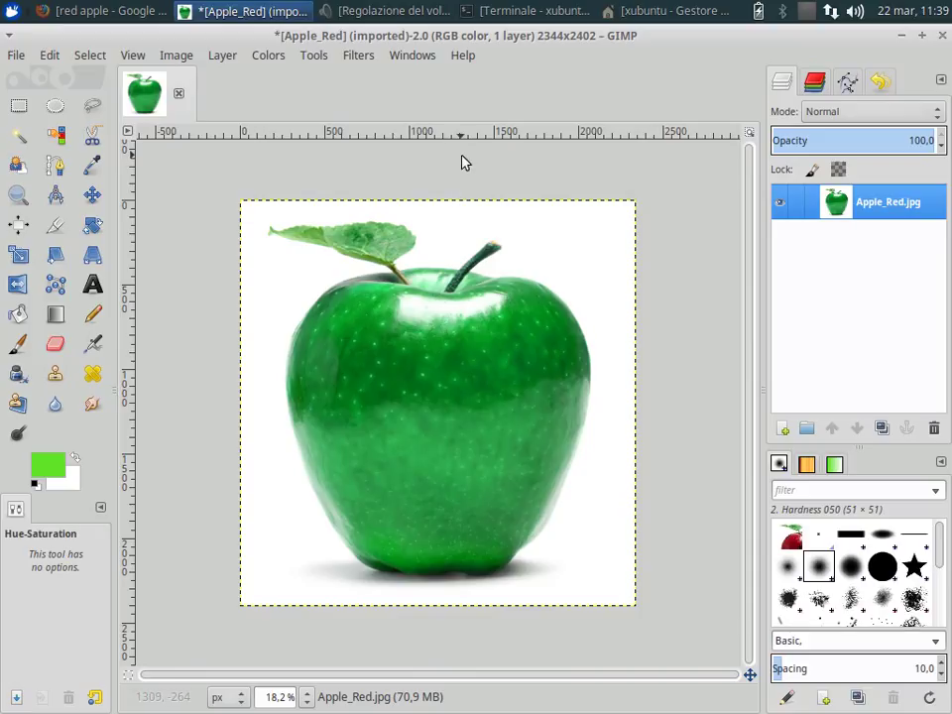
- Export the image to the Desktop as Apple_Red.png, accepting the default PNG options
{"action": "left_click", "coordinate": [17, 56]}
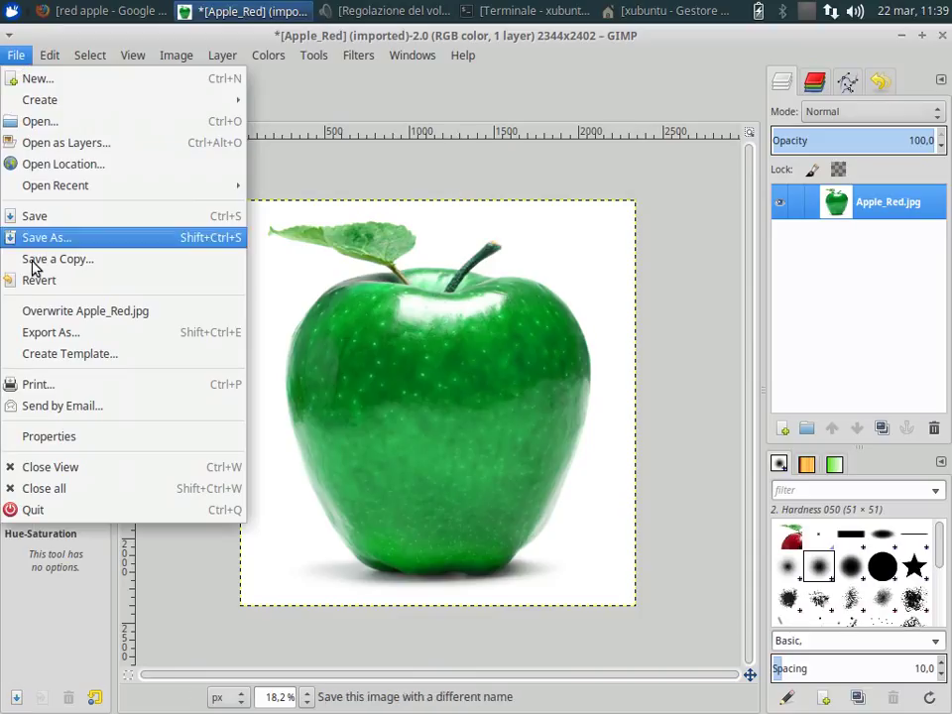
{"action": "left_click", "coordinate": [17, 56]}
{"action": "left_click", "coordinate": [48, 55]}
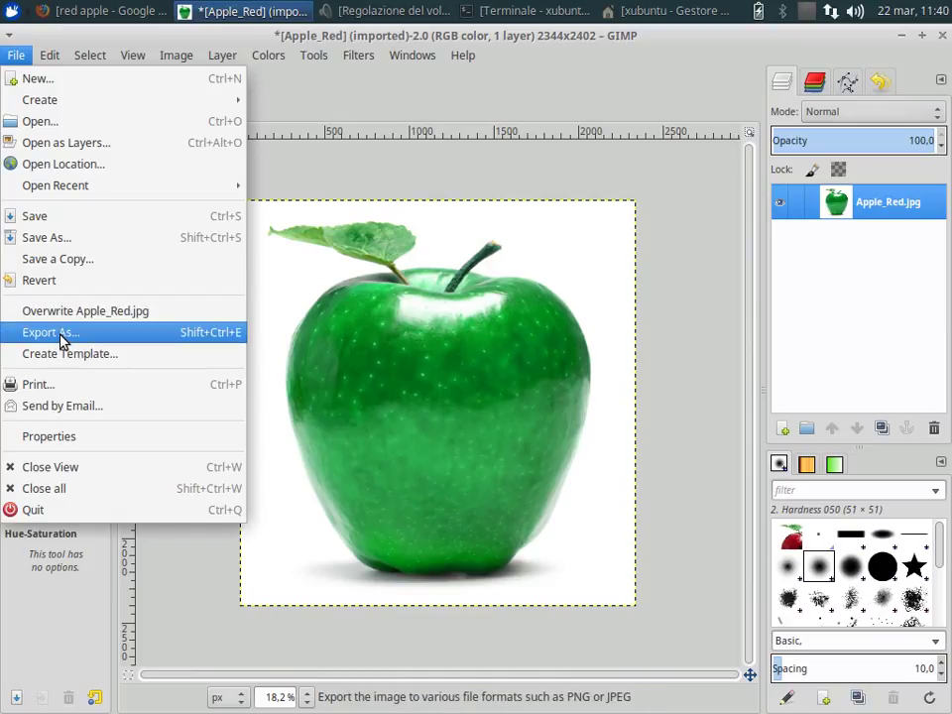
{"action": "left_click", "coordinate": [62, 333]}
{"action": "left_click", "coordinate": [225, 121]}
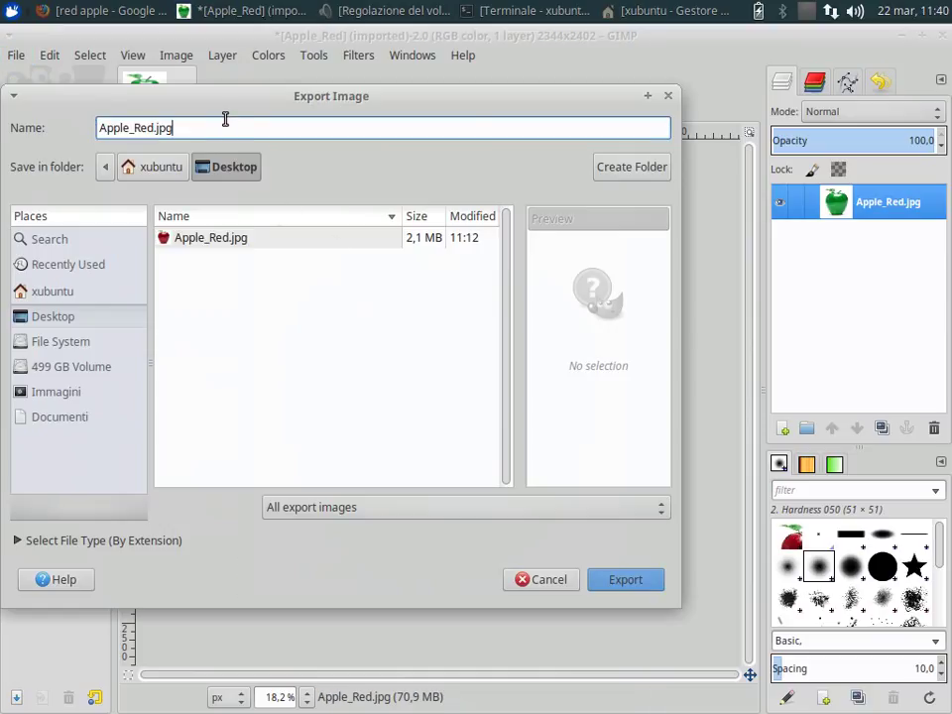
{"action": "key", "text": "BackSpace"}
{"action": "key", "text": "BackSpace"}
{"action": "key", "text": "BackSpace"}
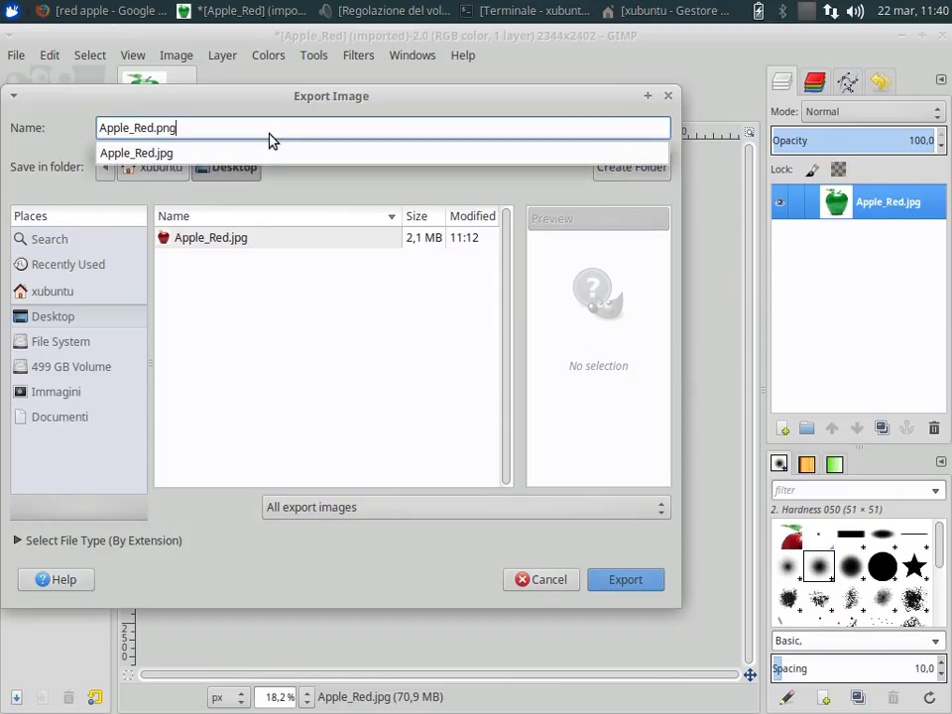
{"action": "left_click", "coordinate": [627, 581]}
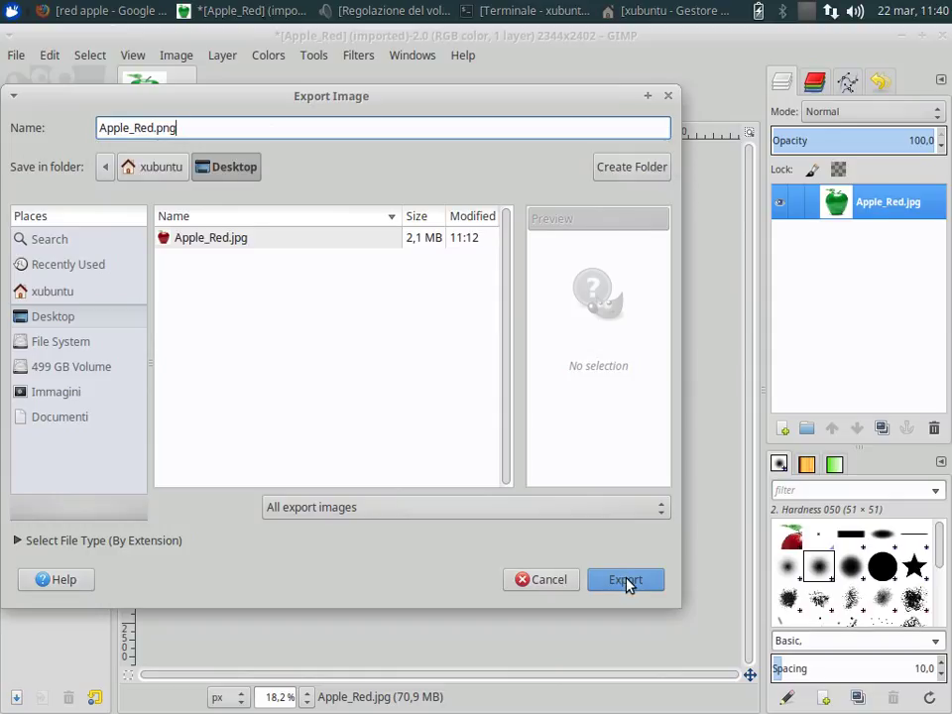
{"action": "left_click", "coordinate": [629, 585]}
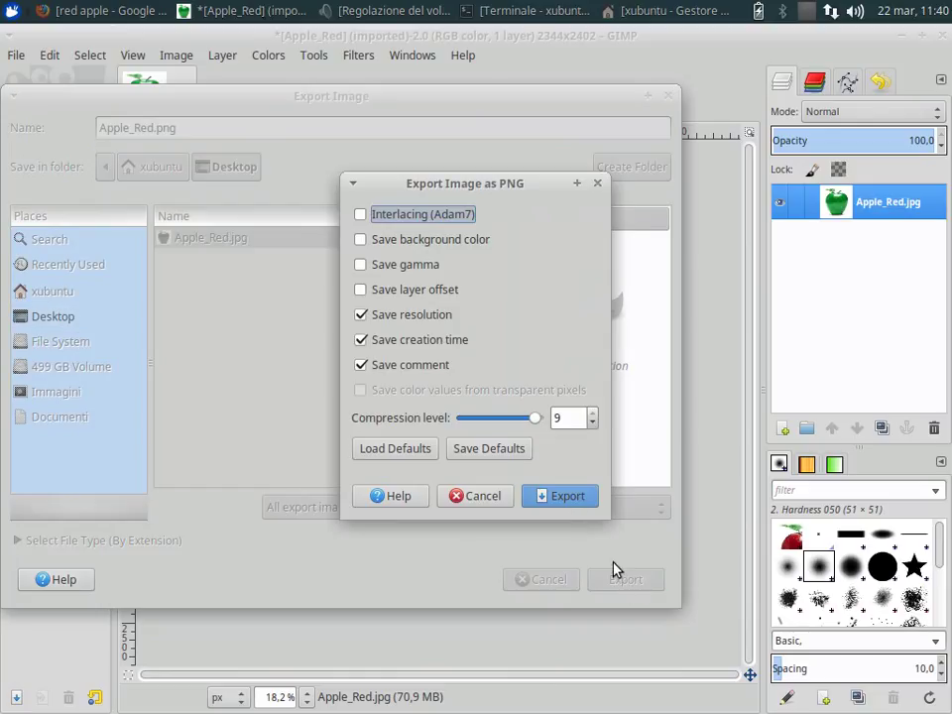
{"action": "left_click", "coordinate": [574, 504]}
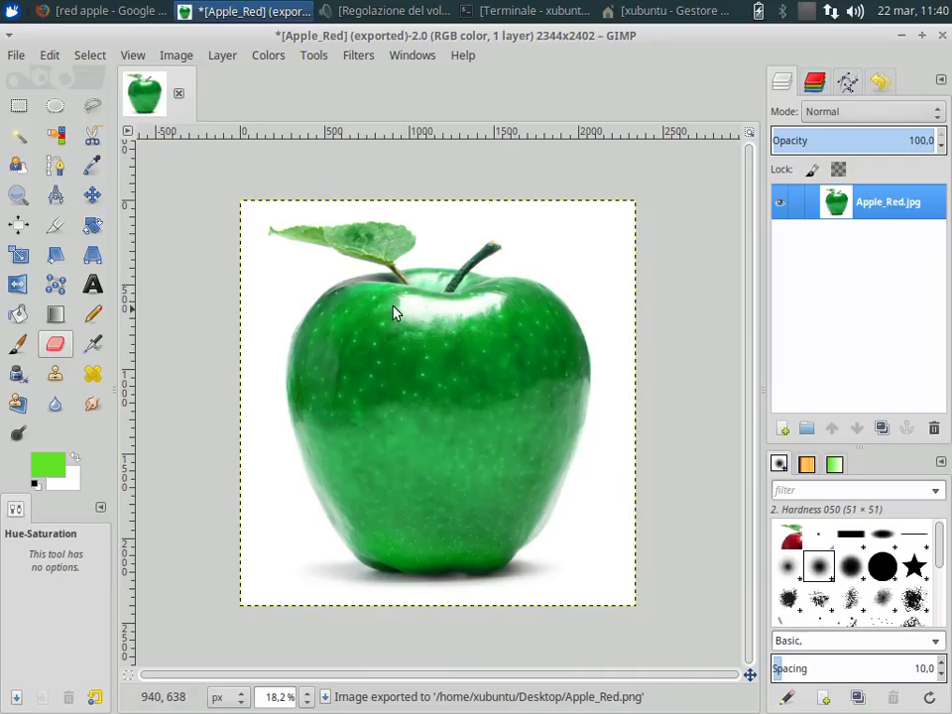
- Place Apple_Red.png beside Apple_Red.jpg and compare the green and red apples in the image viewer
{"action": "left_click", "coordinate": [899, 36]}
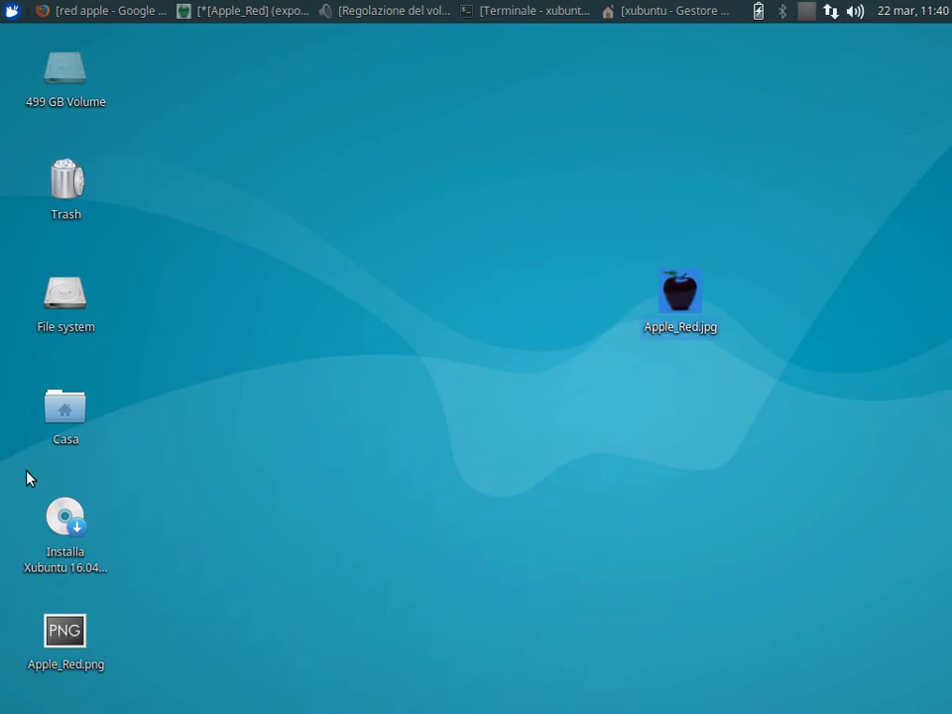
{"action": "mouse_move", "coordinate": [52, 649]}
{"action": "left_mouse_down"}
{"action": "mouse_move", "coordinate": [386, 283]}
{"action": "mouse_move", "coordinate": [469, 301]}
{"action": "left_mouse_up"}
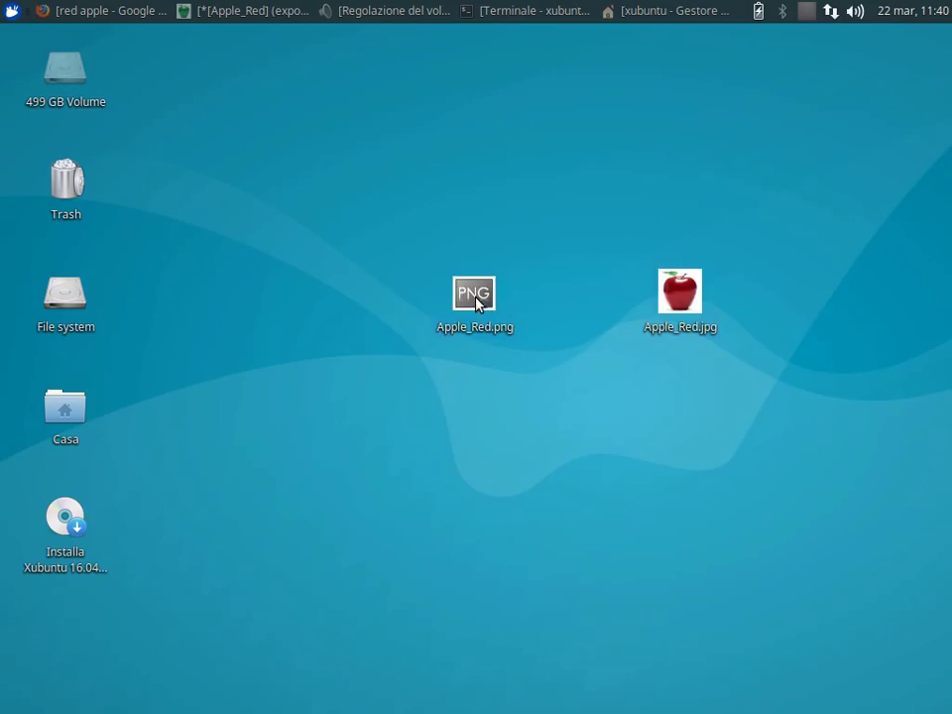
{"action": "double_click", "coordinate": [475, 298]}
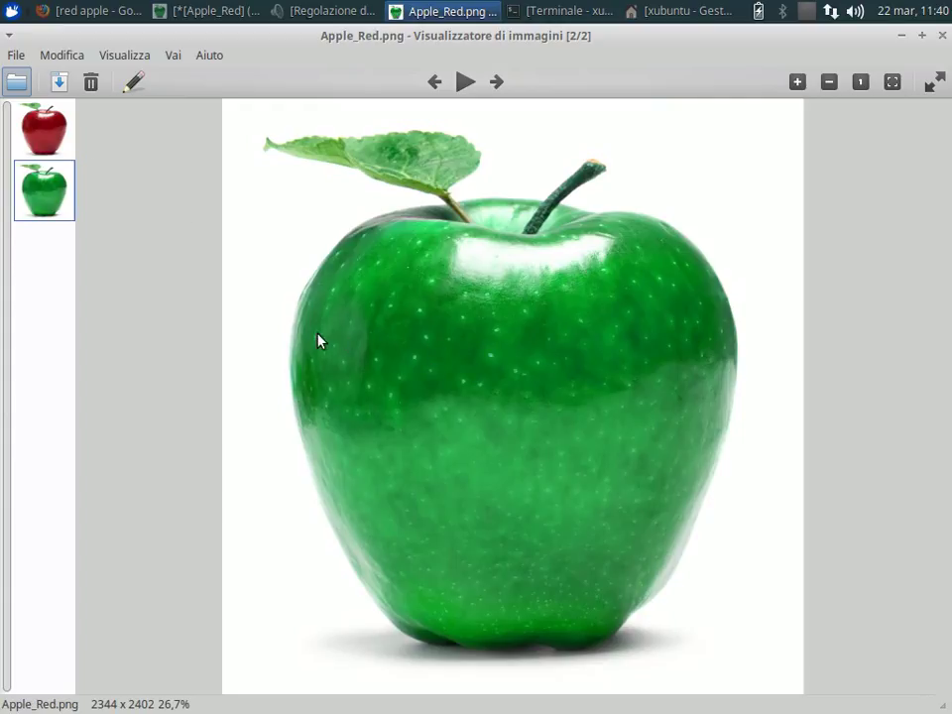
{"action": "left_click", "coordinate": [44, 131]}
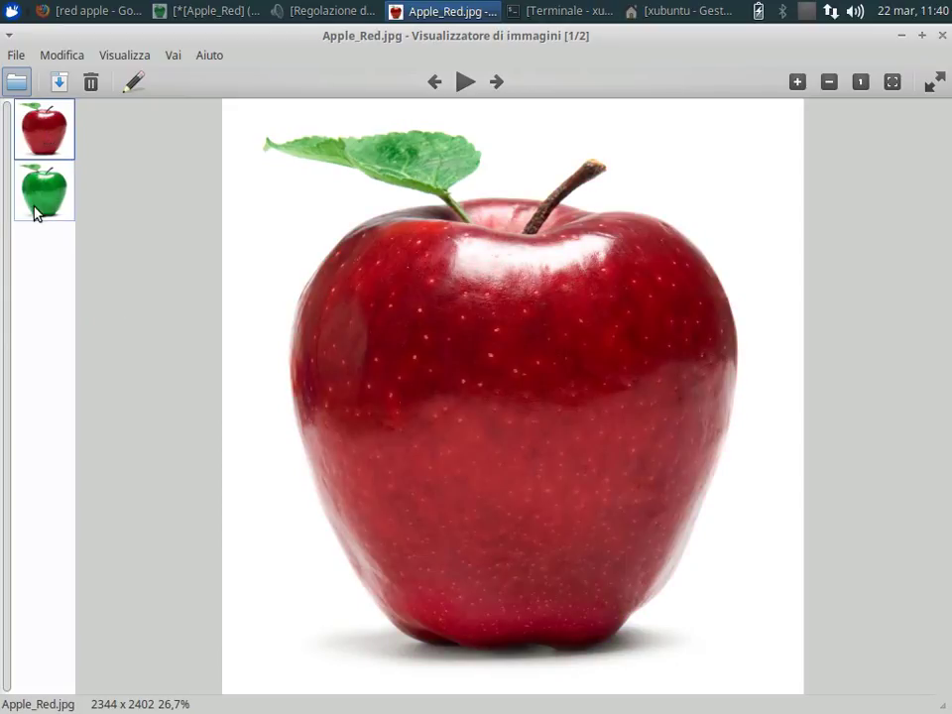
{"action": "left_click", "coordinate": [44, 209]}
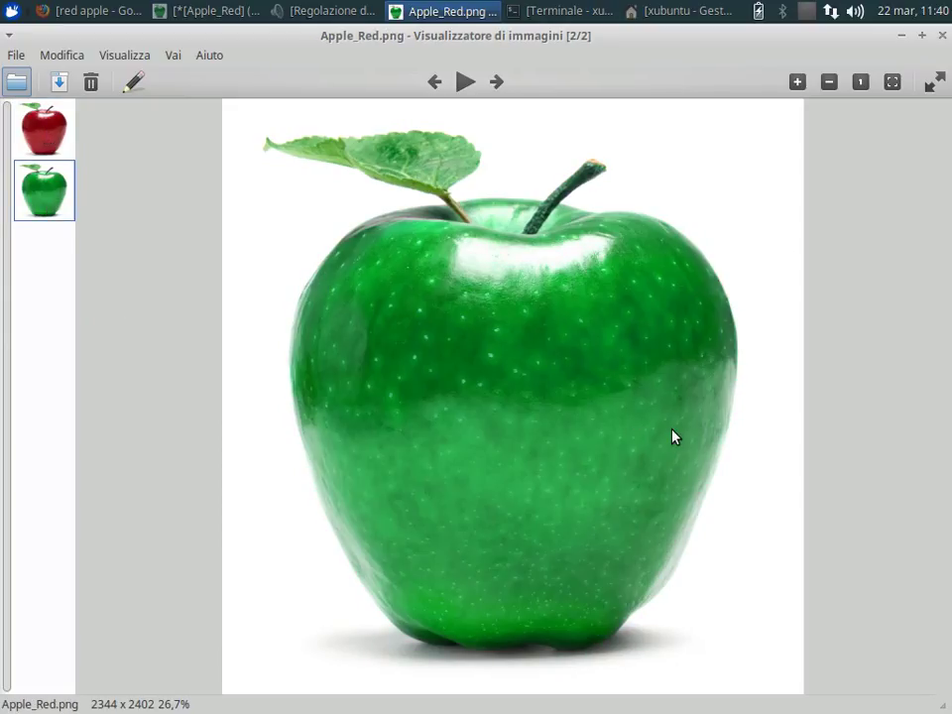
{"action": "left_click", "coordinate": [900, 35]}
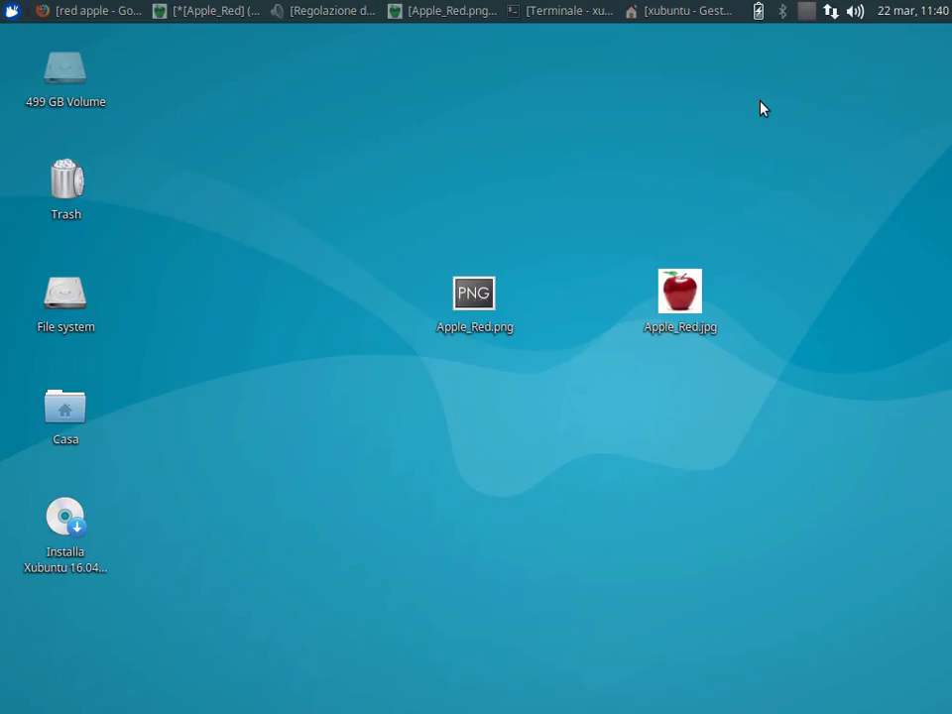